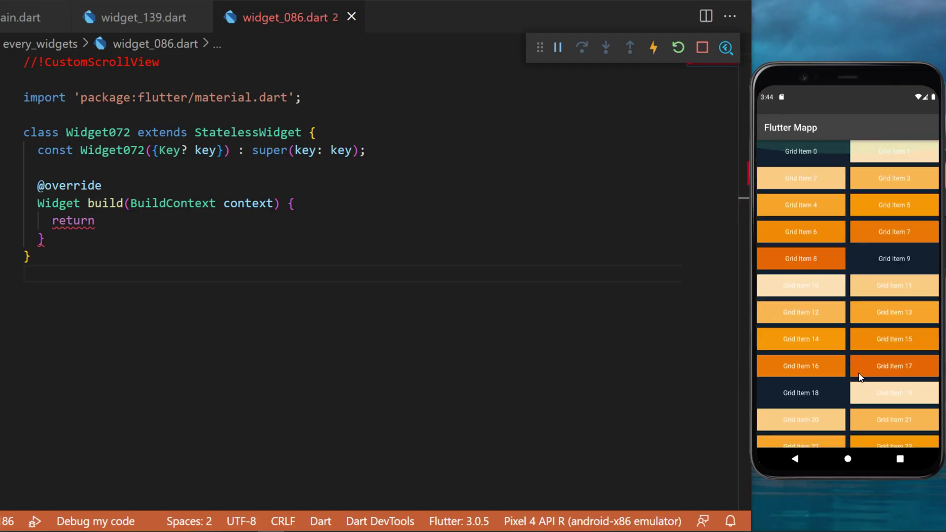
{"action": "scroll", "coordinate": [860, 377], "scroll_direction": "down", "scroll_amount": 2}
{"action": "scroll", "coordinate": [858, 202], "scroll_direction": "up", "scroll_amount": 2}
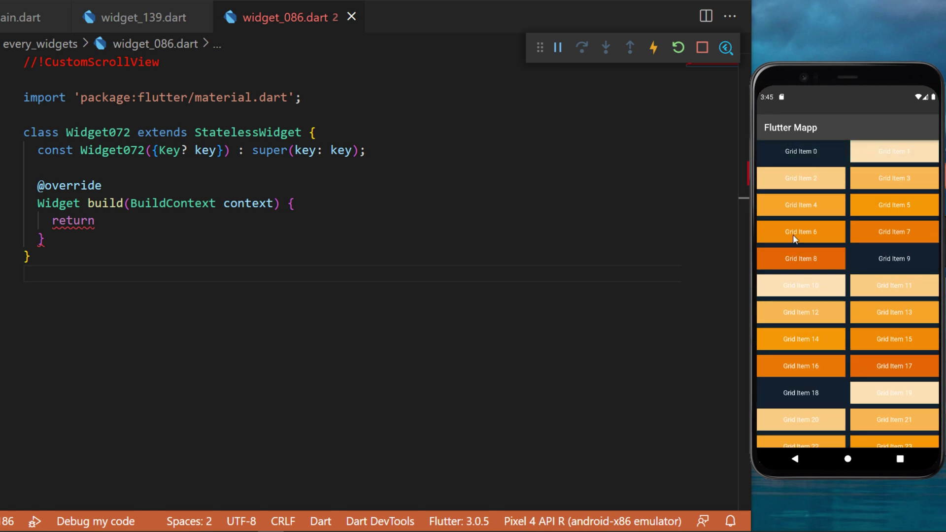
Step: Return a CustomScrollView whose slivers list holds a SliverGrid with a builder delegate
{"action": "left_click", "coordinate": [262, 221]}
{"action": "type", "text": "CustomScrollView();"}
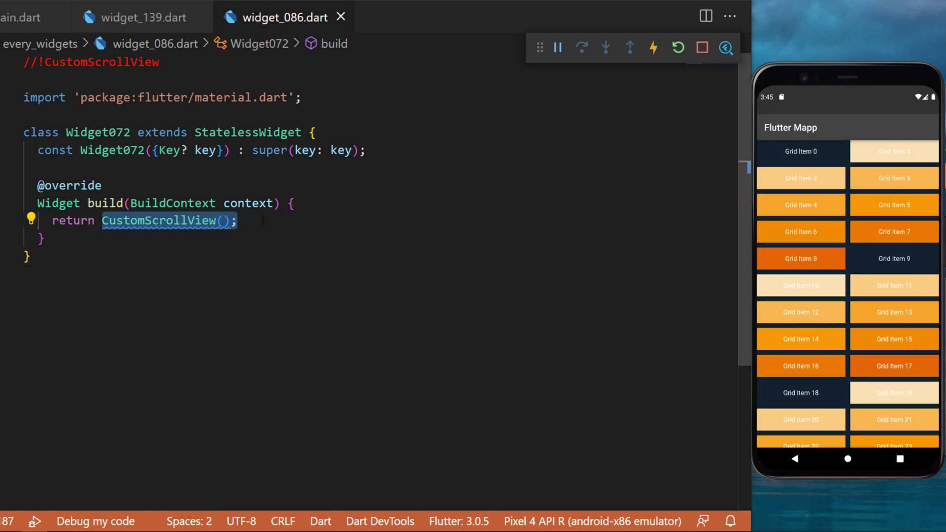
{"action": "type", "text": "slivers: <Widget>[],"}
{"action": "left_click", "coordinate": [314, 235]}
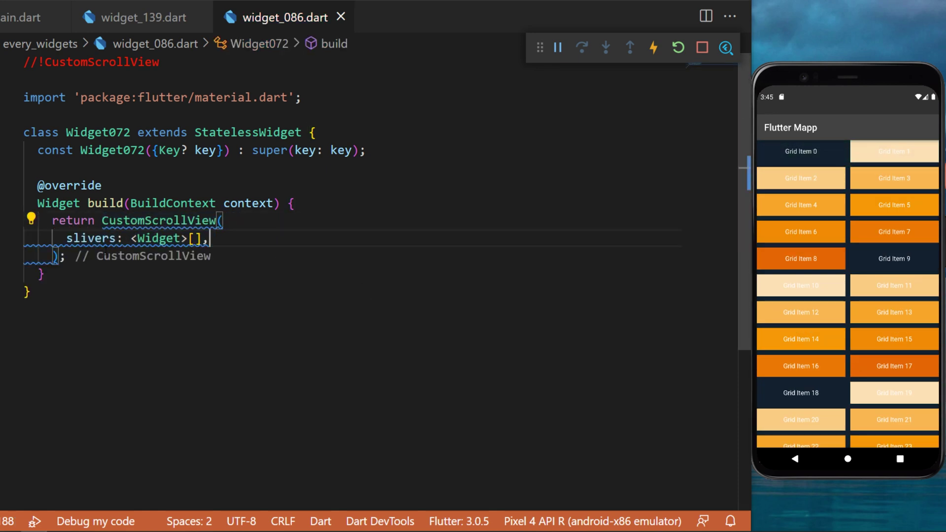
{"action": "key", "text": "Left"}
{"action": "key", "text": "Left"}
{"action": "type", "text": "SliverGrid(),"}
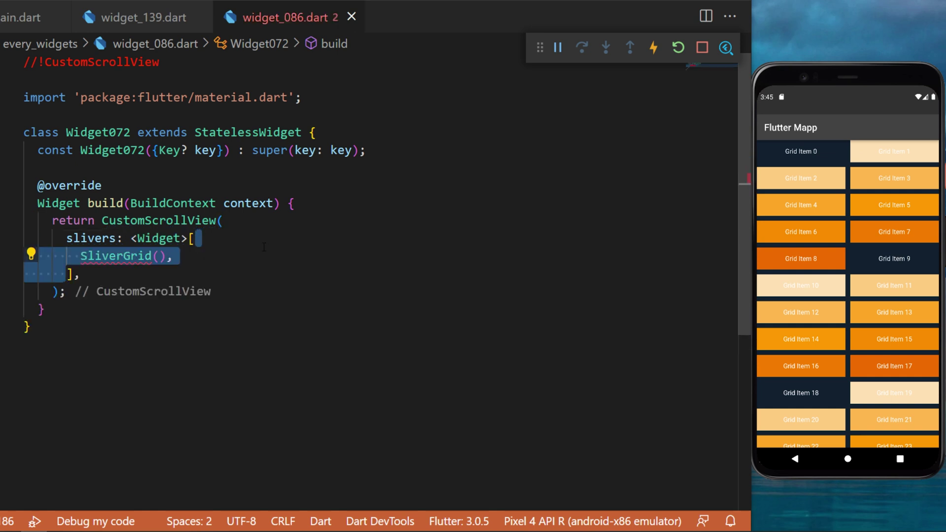
{"action": "key", "text": "shift+End"}
{"action": "key", "text": "ctrl+v"}
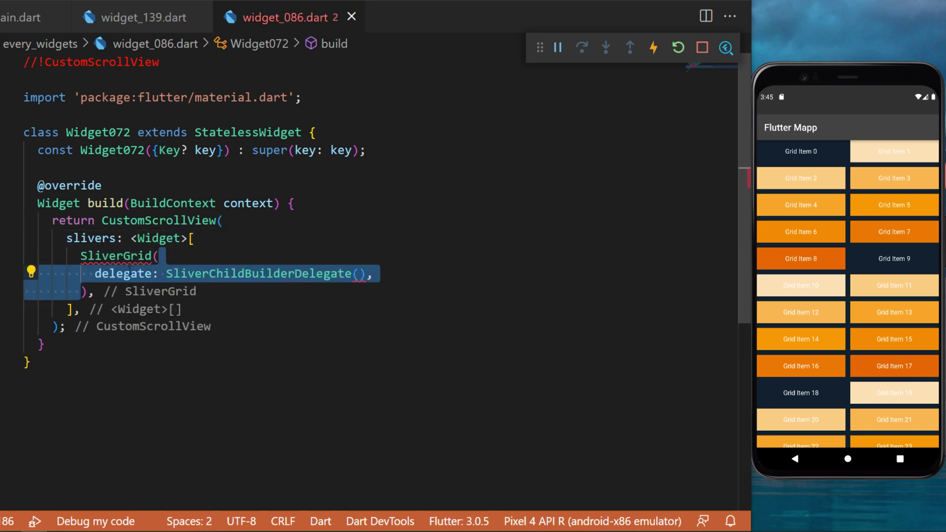
Step: Replace the delegate with a SliverChildBuilderDelegate whose (context, index) builder returns Container()
{"action": "left_click_drag", "start_coordinate": [95, 274], "coordinate": [387, 271]}
{"action": "key", "text": "ctrl+v"}
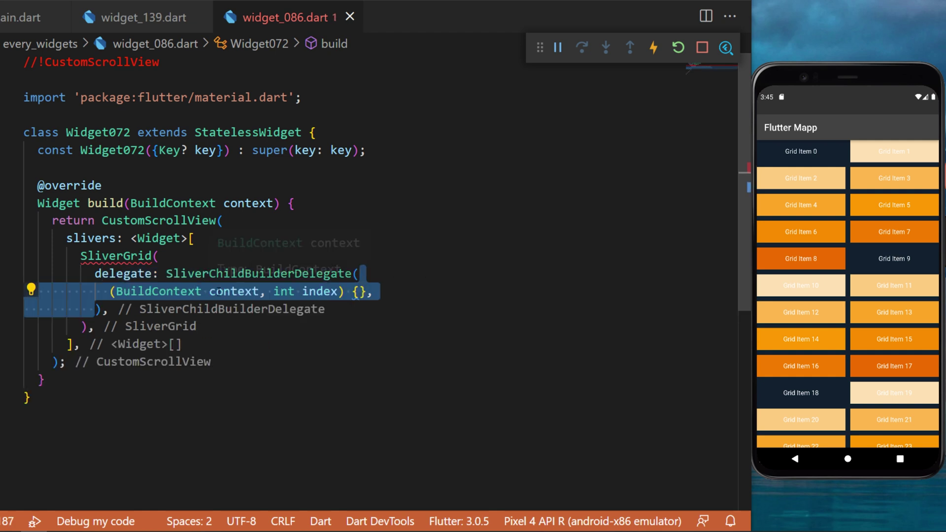
{"action": "left_click", "coordinate": [210, 292]}
{"action": "left_click_drag", "start_coordinate": [210, 291], "coordinate": [331, 292]}
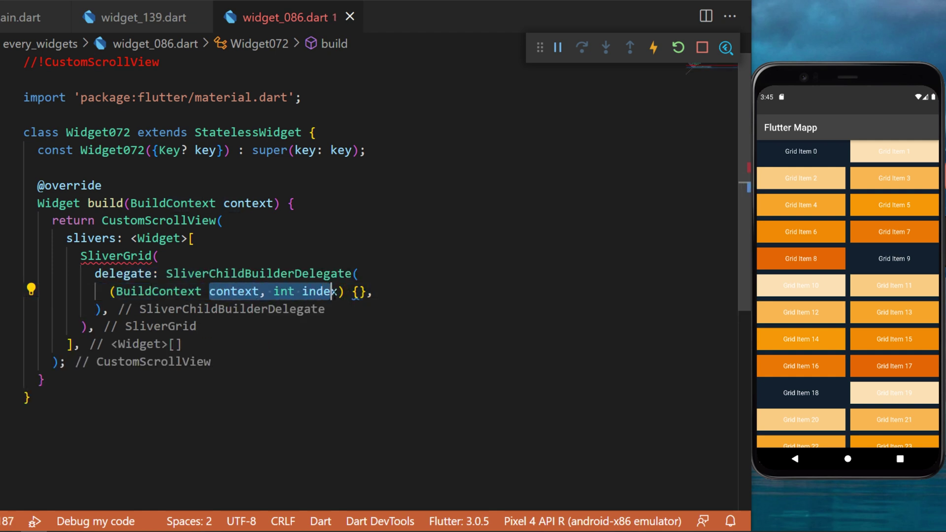
{"action": "key", "text": "ctrl+v"}
Step: Make the Container centred, coloured Colors.orange[100 * (index % 9)], with child Text('Grid Item $index')
{"action": "left_click", "coordinate": [280, 309]}
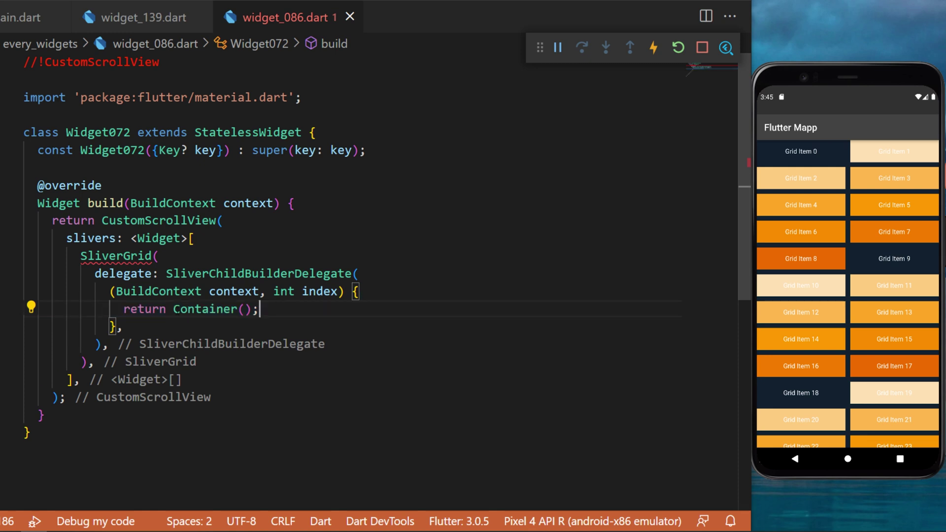
{"action": "key", "text": "ctrl+shift+Left"}
{"action": "key", "text": "ctrl+shift+Left"}
{"action": "type", "text": "Container(                 alignment: Alignment.center,               );"}
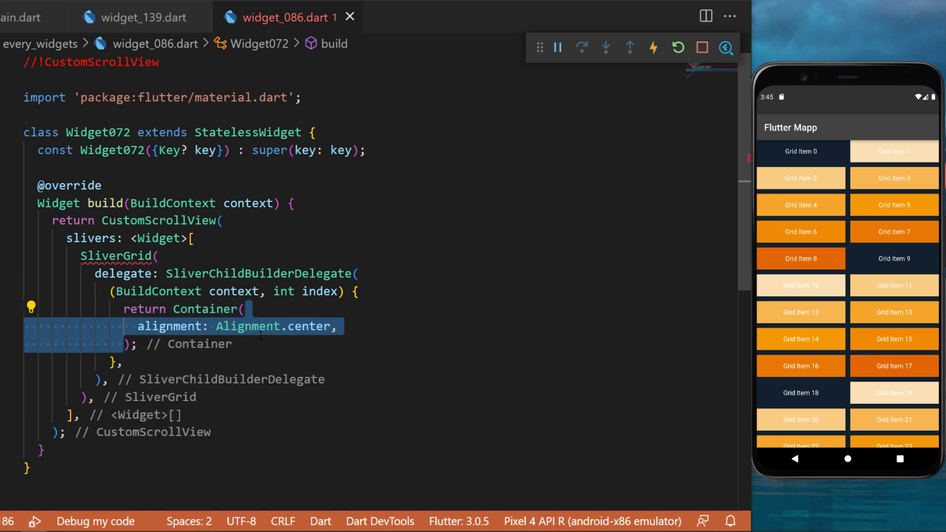
{"action": "left_click_drag", "start_coordinate": [221, 326], "coordinate": [367, 338]}
{"action": "key", "text": "ctrl+v"}
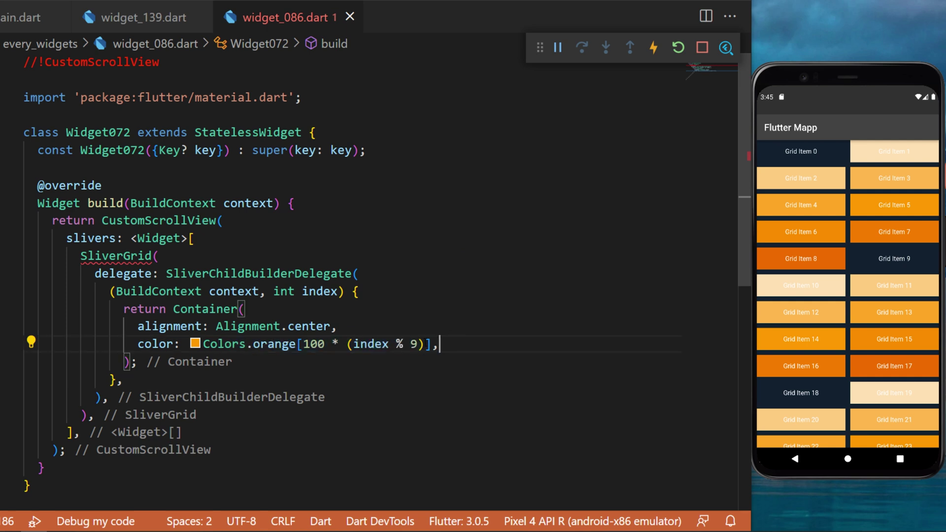
{"action": "left_click_drag", "start_coordinate": [423, 344], "coordinate": [305, 344]}
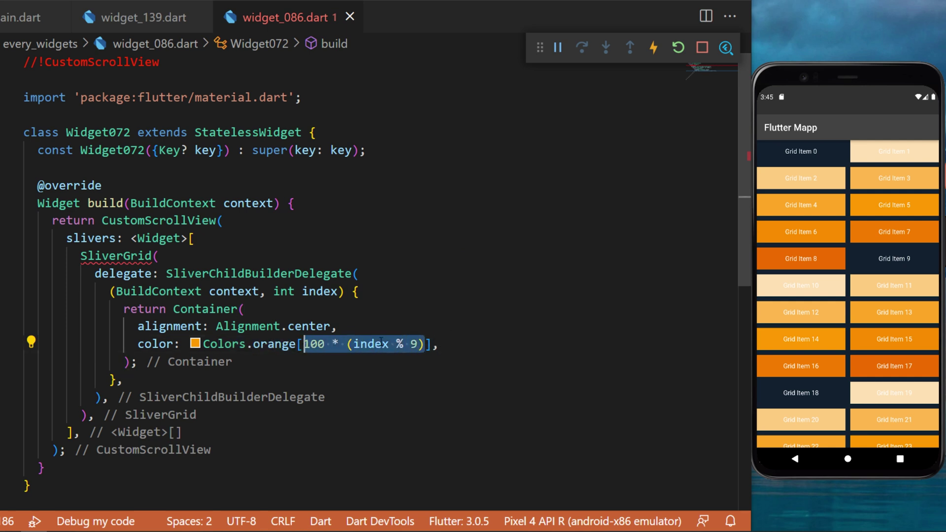
{"action": "type", "text": "child: Text('Grid Item $index'),"}
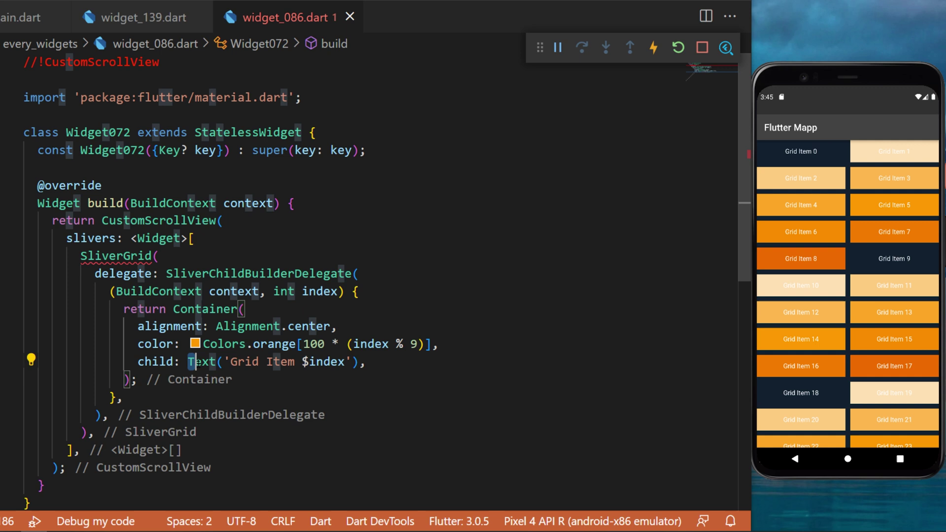
Step: Add childCount: 50 to the builder delegate
{"action": "left_click_drag", "start_coordinate": [188, 362], "coordinate": [392, 361]}
{"action": "left_click", "coordinate": [325, 361]}
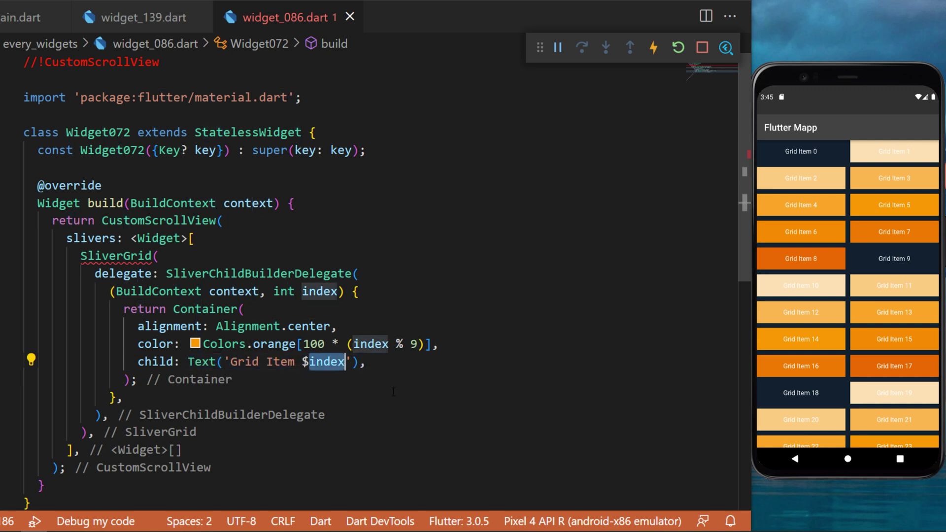
{"action": "left_click", "coordinate": [176, 401]}
{"action": "type", "text": "childCount: 50,"}
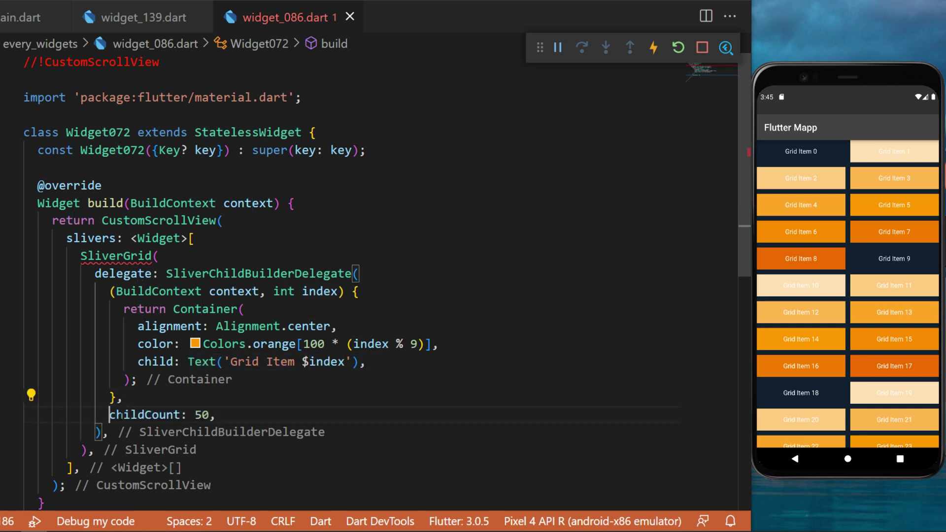
{"action": "left_click_drag", "start_coordinate": [110, 414], "coordinate": [225, 414]}
{"action": "key", "text": "Down"}
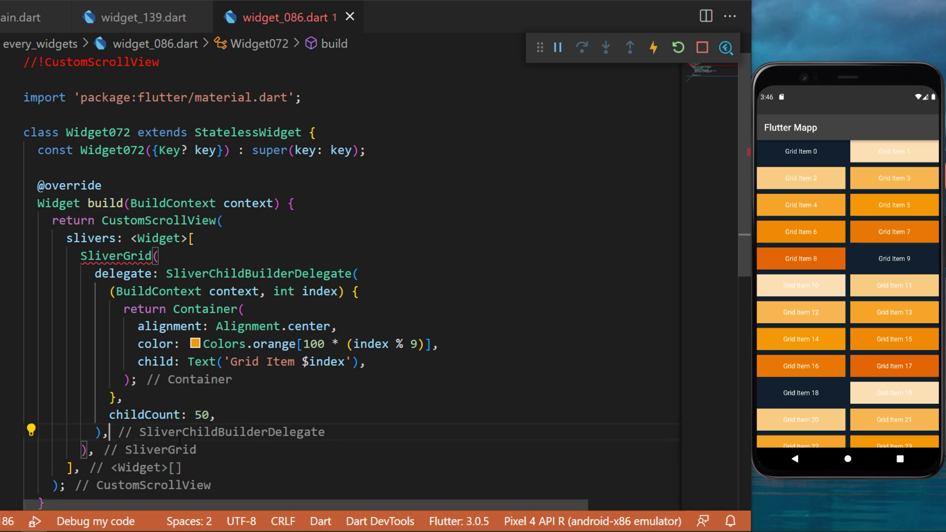
Step: Add a const SliverGridDelegateWithMaxCrossAxisExtent gridDelegate with maxCrossAxisExtent 200.0, and save
{"action": "key", "text": "Return"}
{"action": "key", "text": "ctrl+v"}
{"action": "left_click", "coordinate": [221, 412]}
{"action": "double_click", "coordinate": [137, 449]}
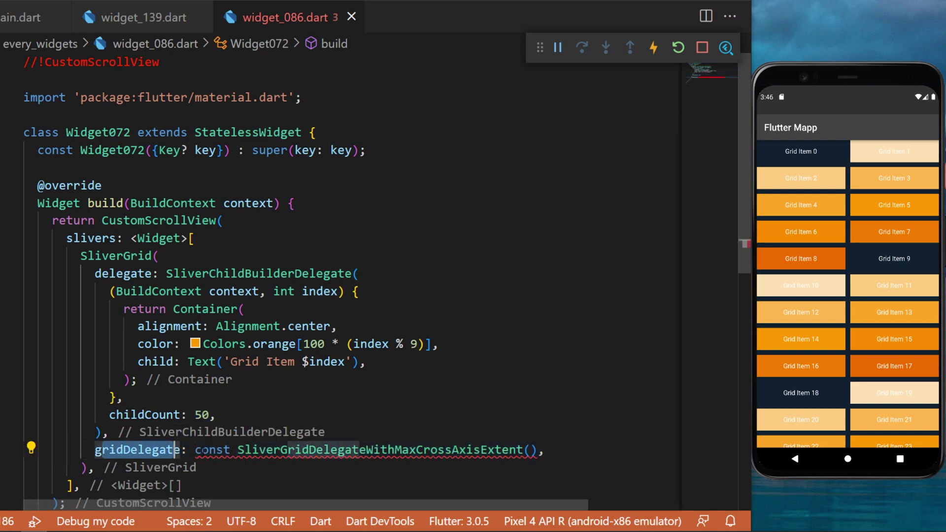
{"action": "scroll", "coordinate": [246, 346], "scroll_direction": "down", "scroll_amount": 3}
{"action": "left_click_drag", "start_coordinate": [237, 311], "coordinate": [459, 311]}
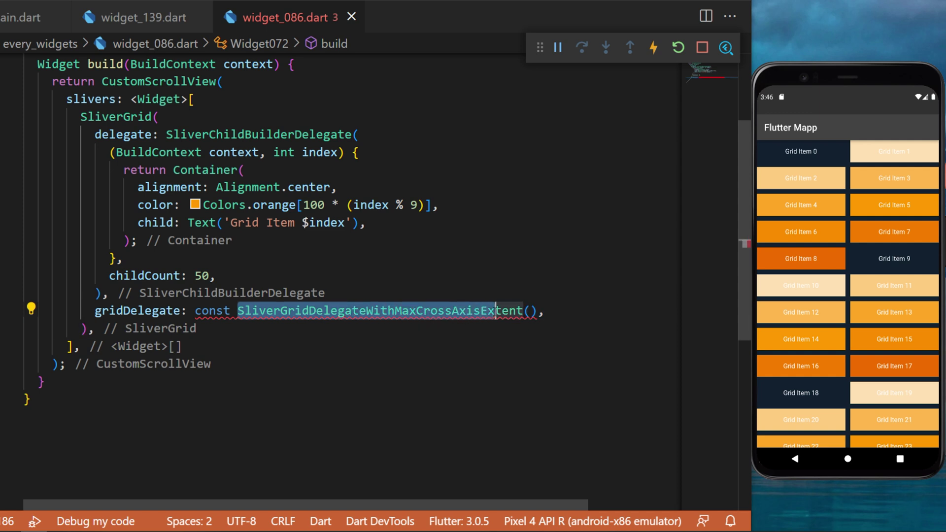
{"action": "left_click_drag", "start_coordinate": [460, 310], "coordinate": [531, 311]}
{"action": "key", "text": "ctrl+v"}
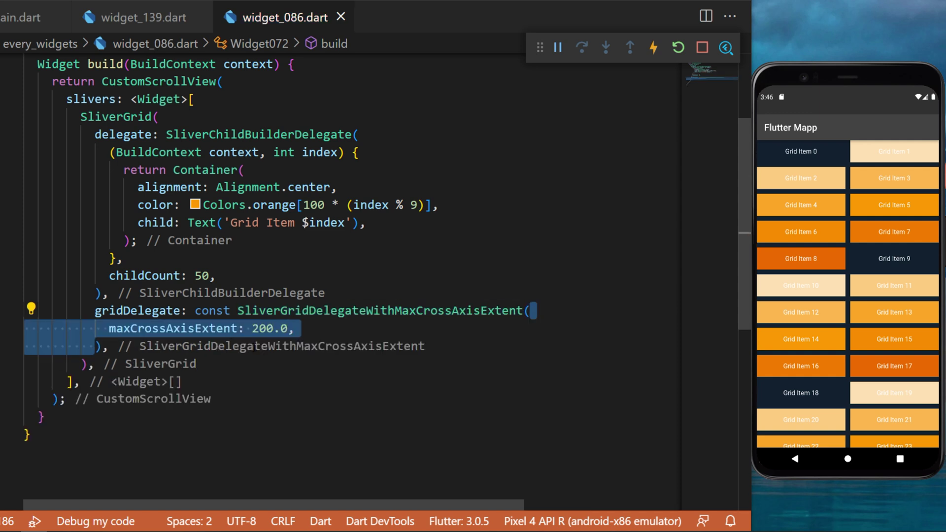
{"action": "key", "text": "ctrl+s"}
Step: Add mainAxisSpacing 10.0, crossAxisSpacing 10.0 and childAspectRatio 4.0 to the grid delegate
{"action": "double_click", "coordinate": [172, 328]}
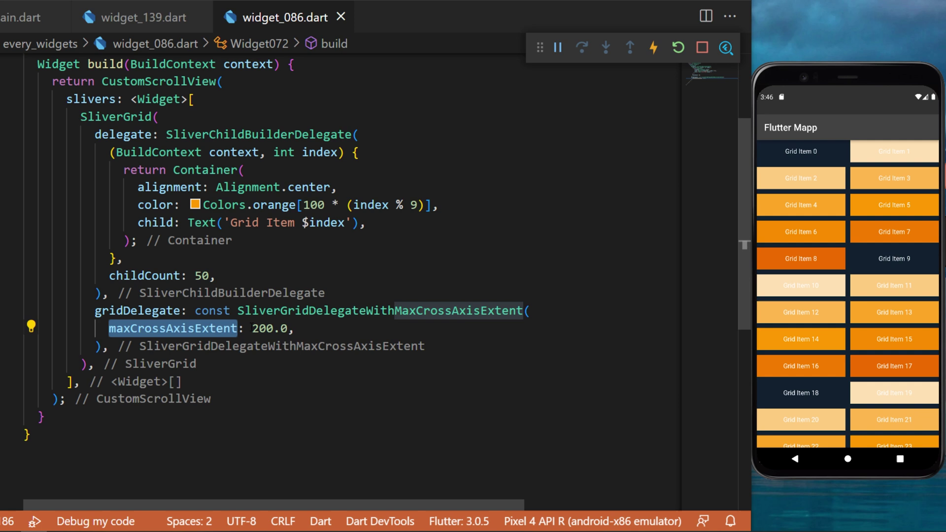
{"action": "left_click_drag", "start_coordinate": [252, 328], "coordinate": [296, 328]}
{"action": "type", "text": "mainAxisSpacing: 10.0,"}
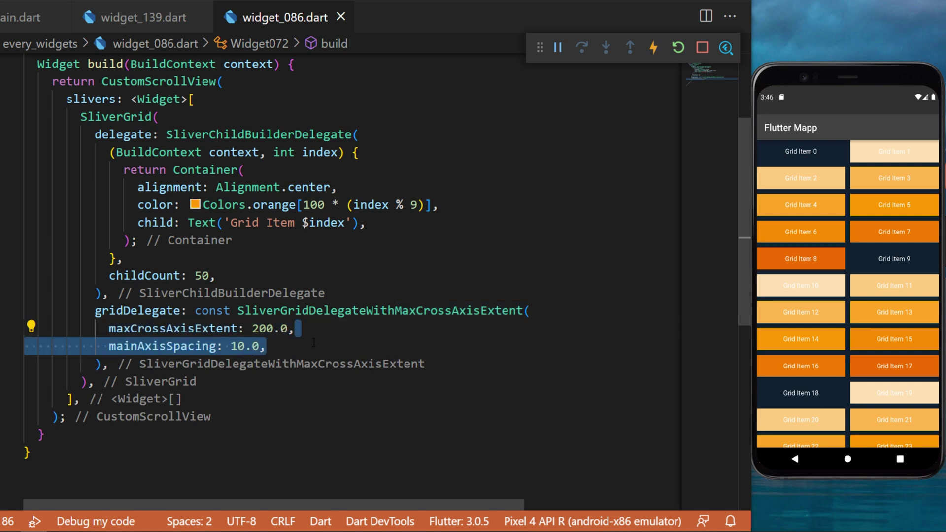
{"action": "left_click", "coordinate": [314, 342]}
{"action": "type", "text": "crossAxisSpacing: 10.0,"}
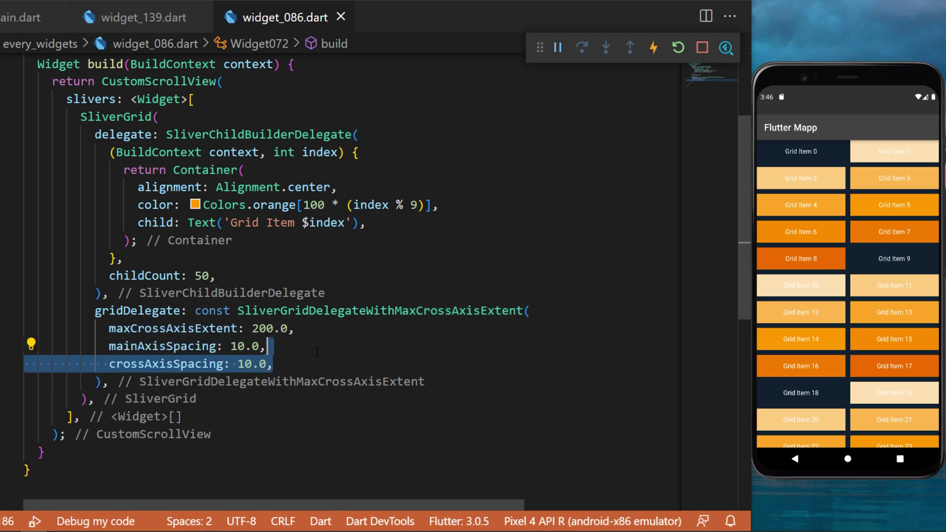
{"action": "key", "text": "Right"}
{"action": "type", "text": "childAspectRatio: 4.0,"}
{"action": "left_click", "coordinate": [308, 377]}
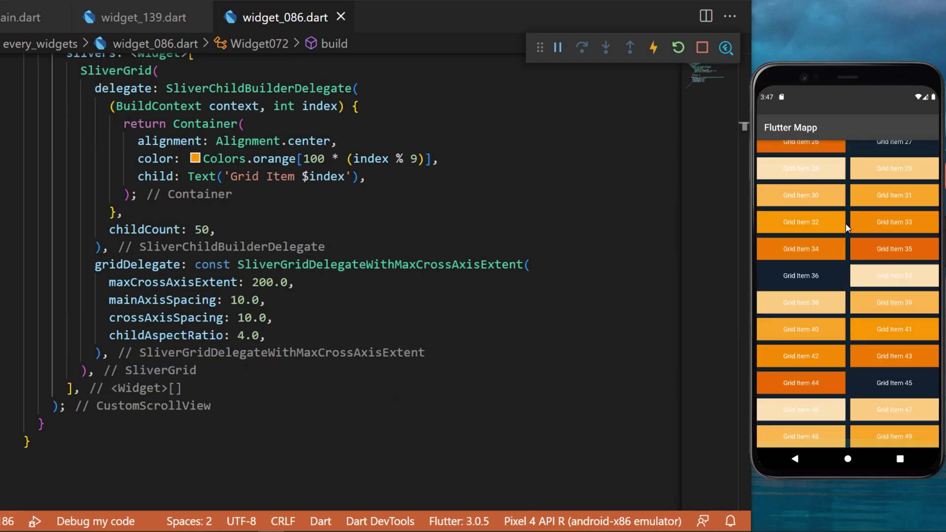
{"action": "left_click_drag", "start_coordinate": [808, 108], "coordinate": [851, 338]}
{"action": "scroll", "coordinate": [333, 281], "scroll_direction": "up", "scroll_amount": 2}
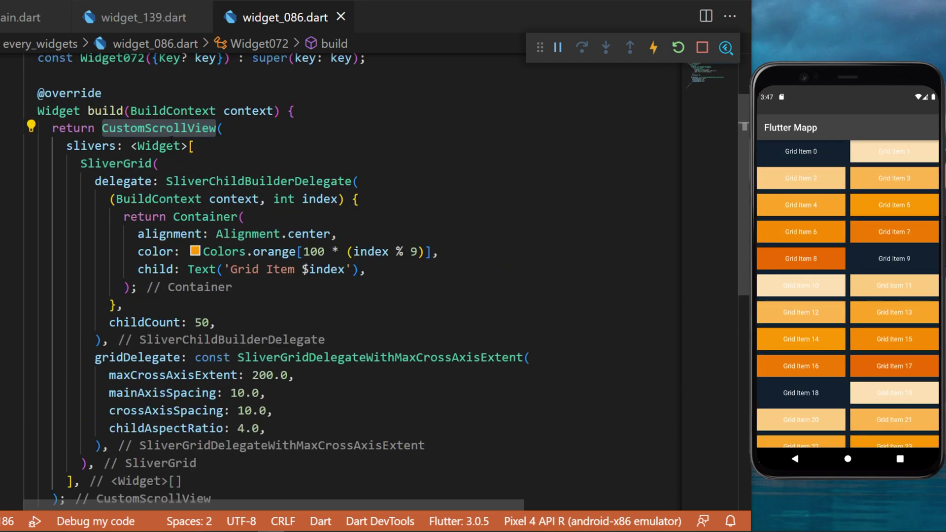
{"action": "double_click", "coordinate": [170, 128]}
{"action": "left_click_drag", "start_coordinate": [88, 129], "coordinate": [224, 128]}
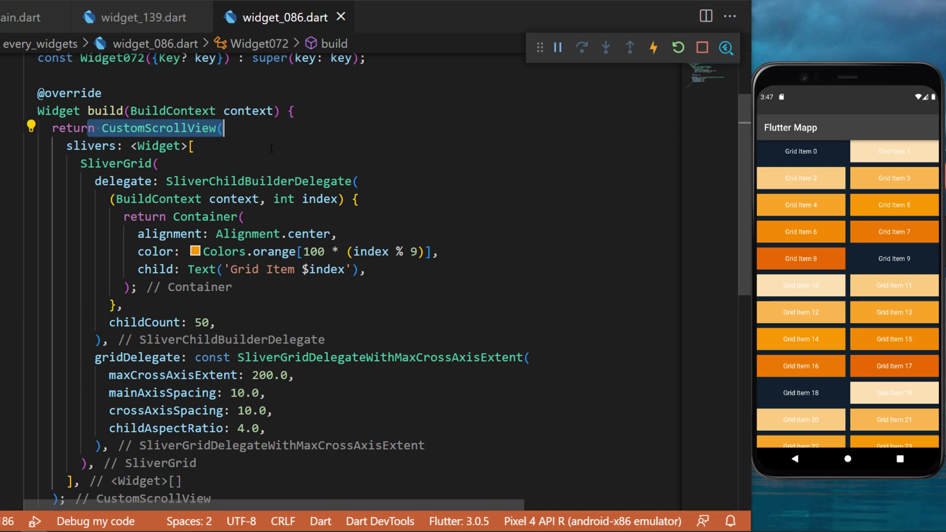